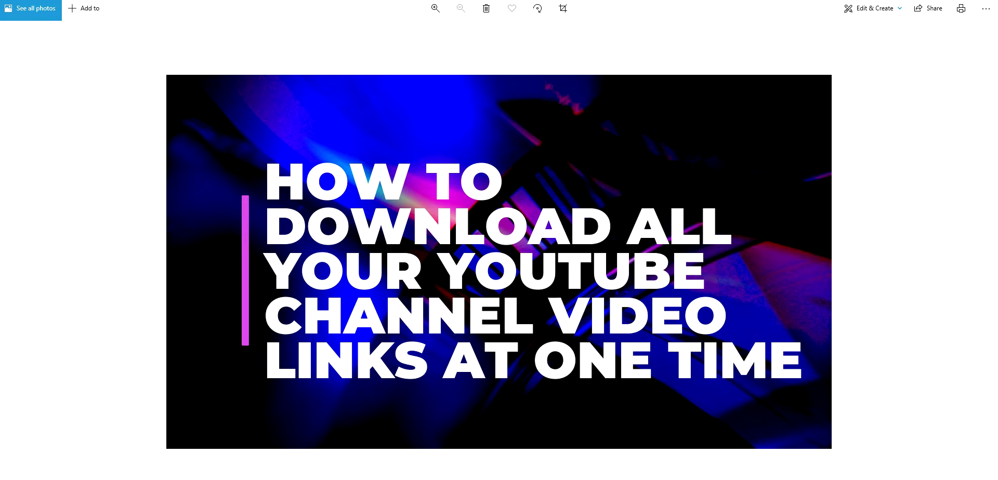
# Step: Go from the YouTube Studio dashboard to Channel analytics, showing 2,828 views over 28 days
pyautogui.click(522, 463)
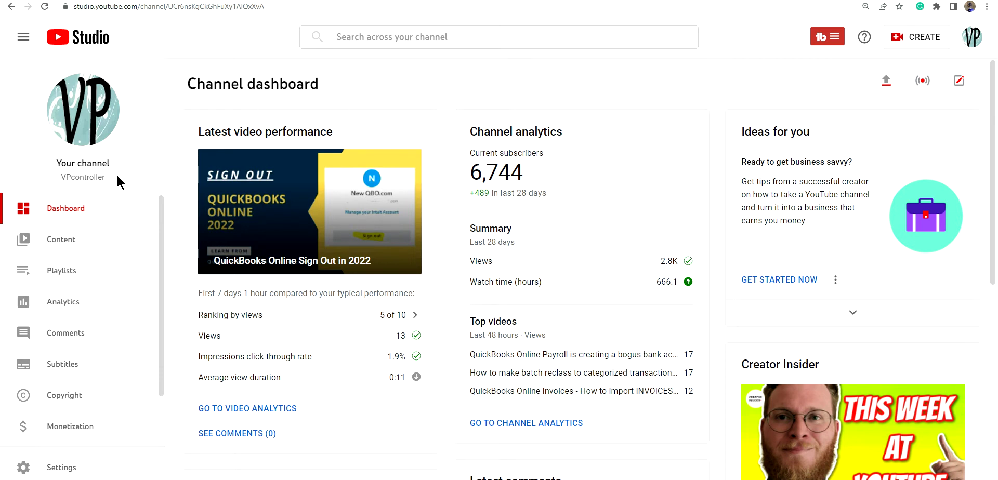
pyautogui.click(975, 43)
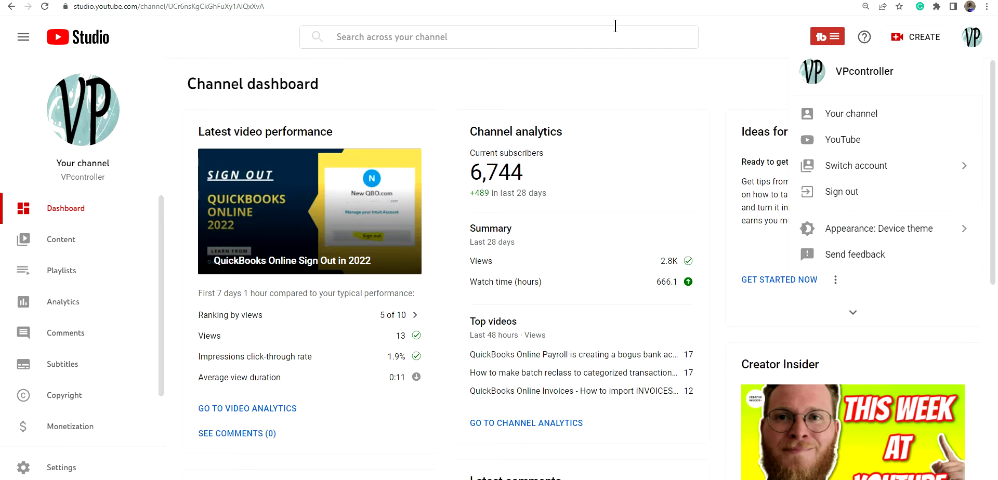
pyautogui.click(628, 88)
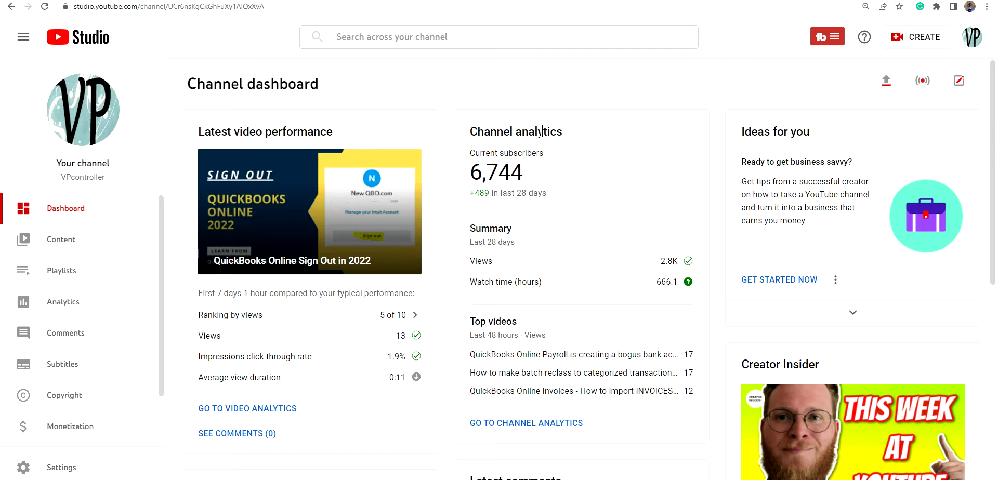
pyautogui.scroll(-2, 583, 260)
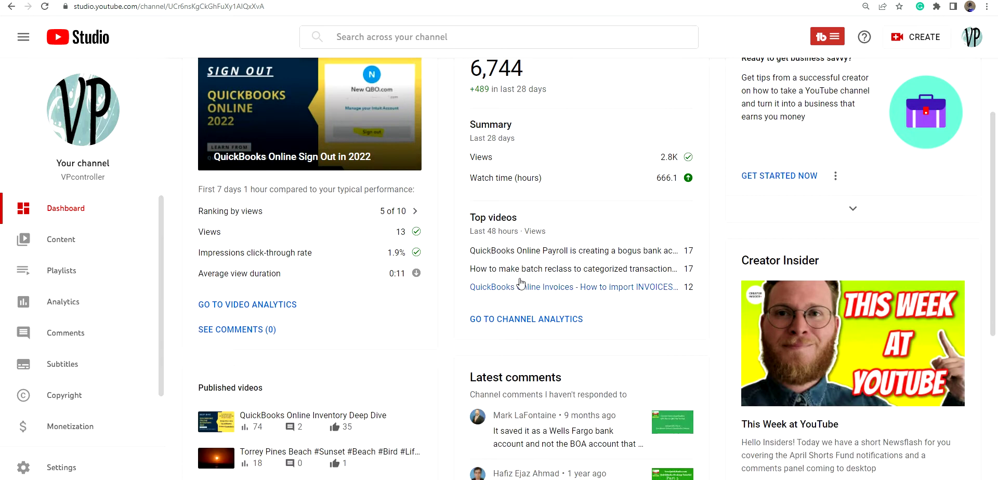
pyautogui.click(518, 319)
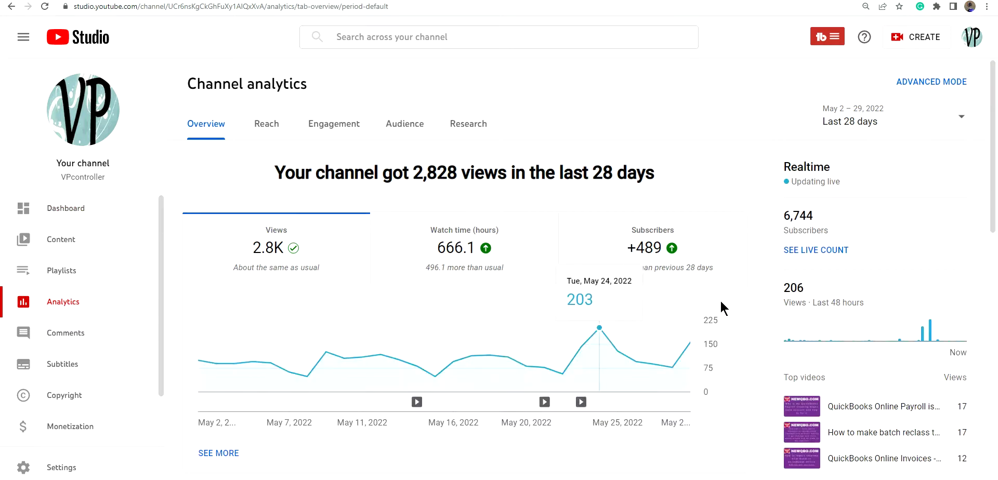
# Step: Set channel analytics to the Lifetime date range and switch to Advanced mode
pyautogui.scroll(-2, 724, 306)
pyautogui.scroll(2, 724, 302)
pyautogui.click(959, 120)
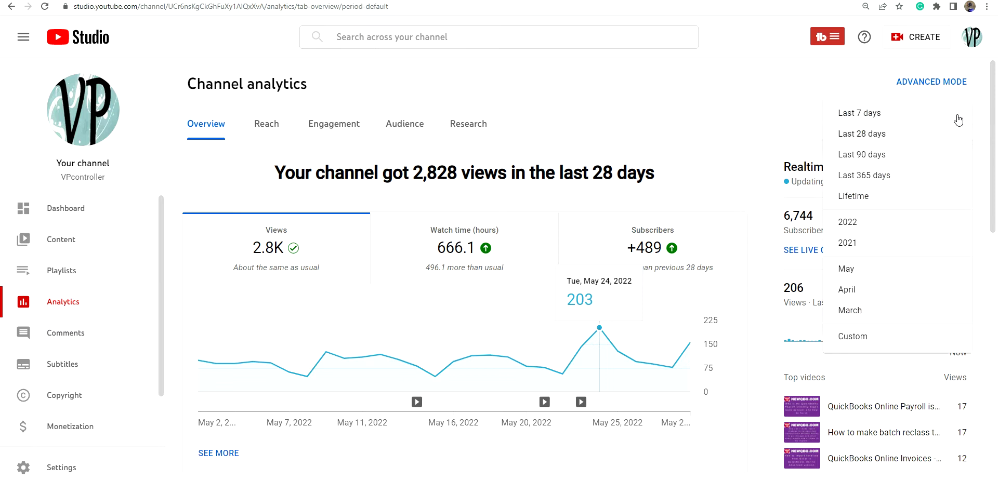
pyautogui.click(843, 197)
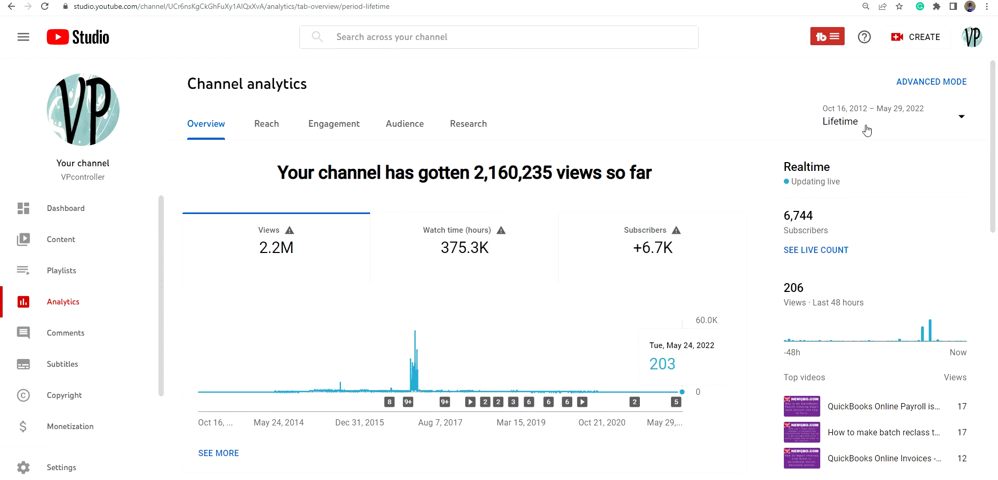
pyautogui.click(961, 119)
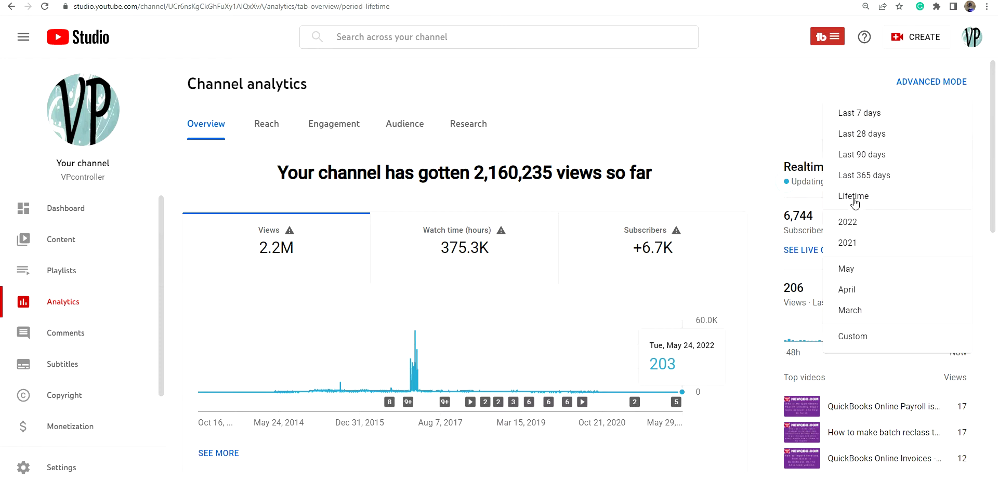
pyautogui.click(844, 197)
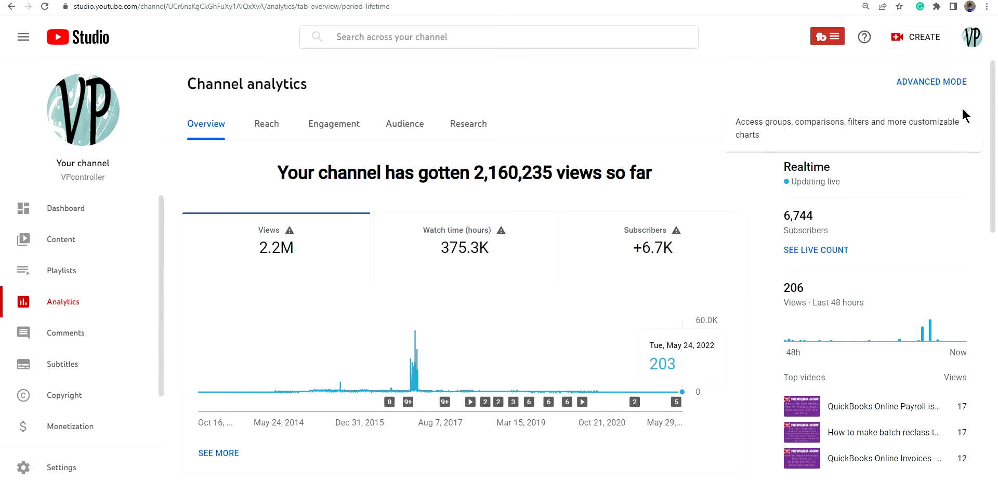
pyautogui.click(925, 83)
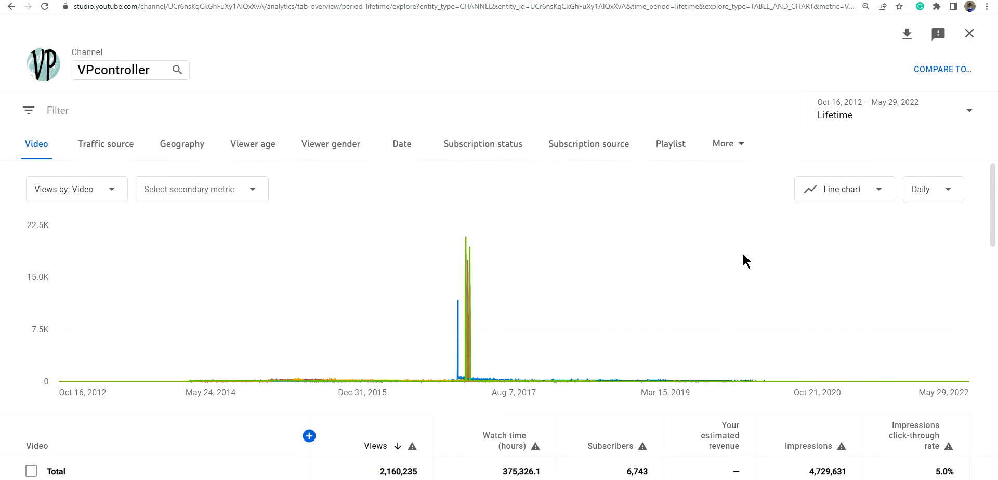
# Step: Show the export options (Google Sheets or CSV) for the lifetime per-video table
pyautogui.scroll(-1, 728, 275)
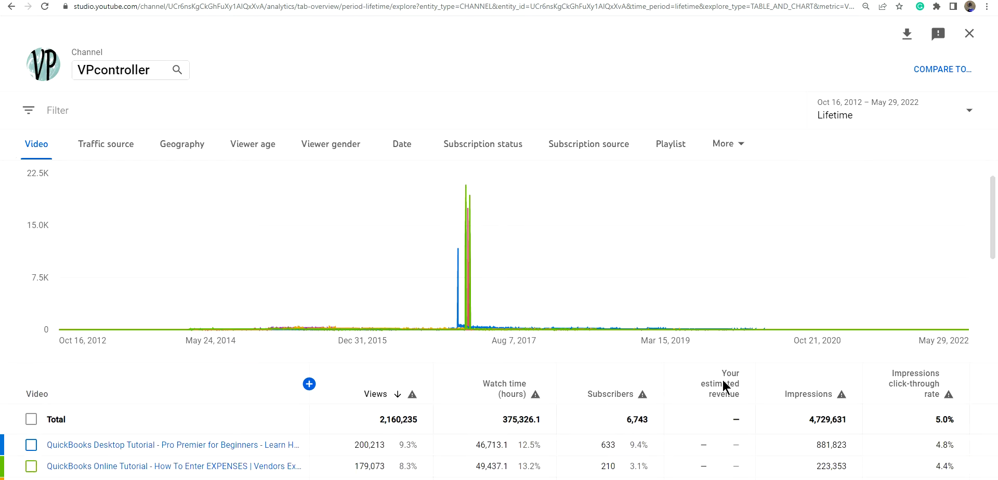
pyautogui.scroll(1, 789, 250)
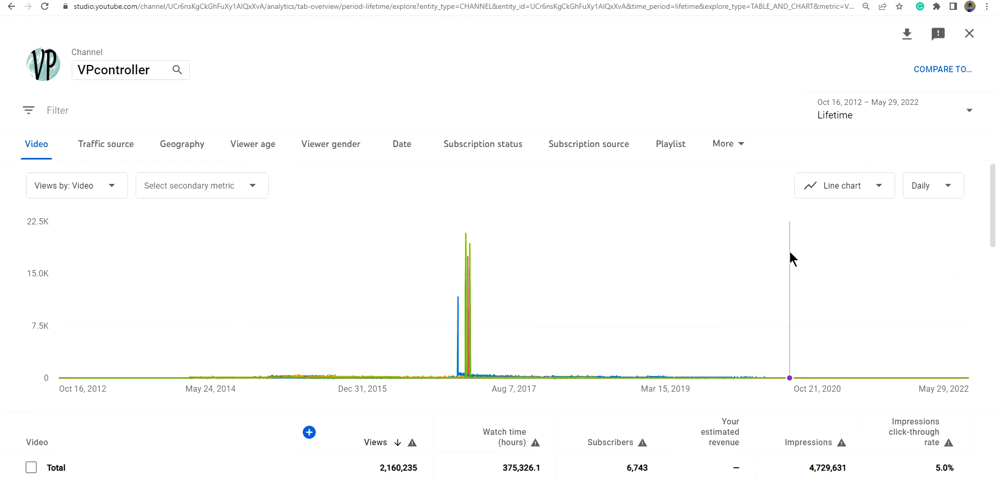
pyautogui.click(906, 36)
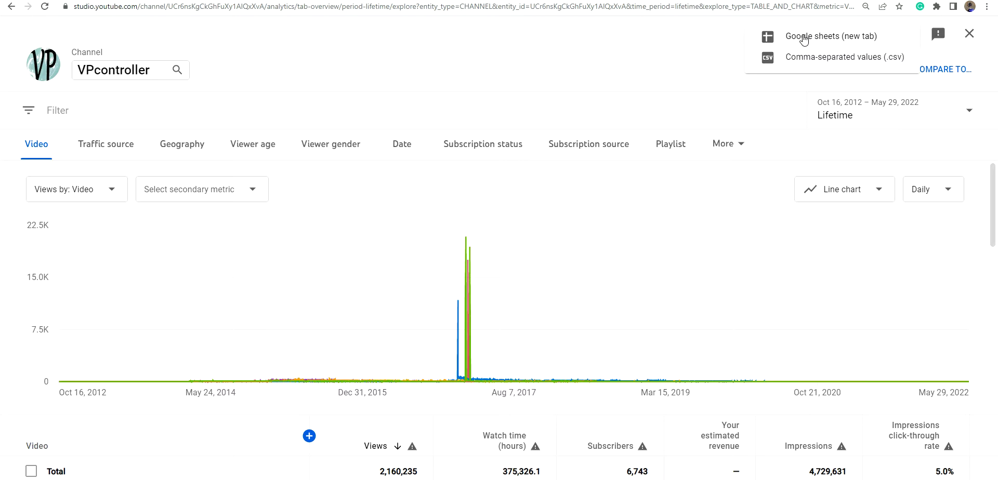
# Step: Export the per-video table to a new Google Sheet and inspect the video ID in A3
pyautogui.click(803, 38)
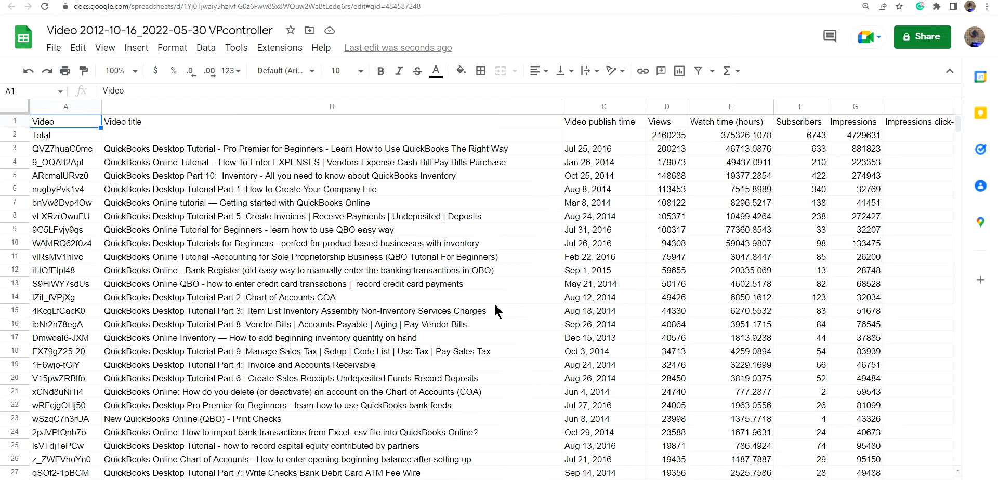
pyautogui.doubleClick(61, 150)
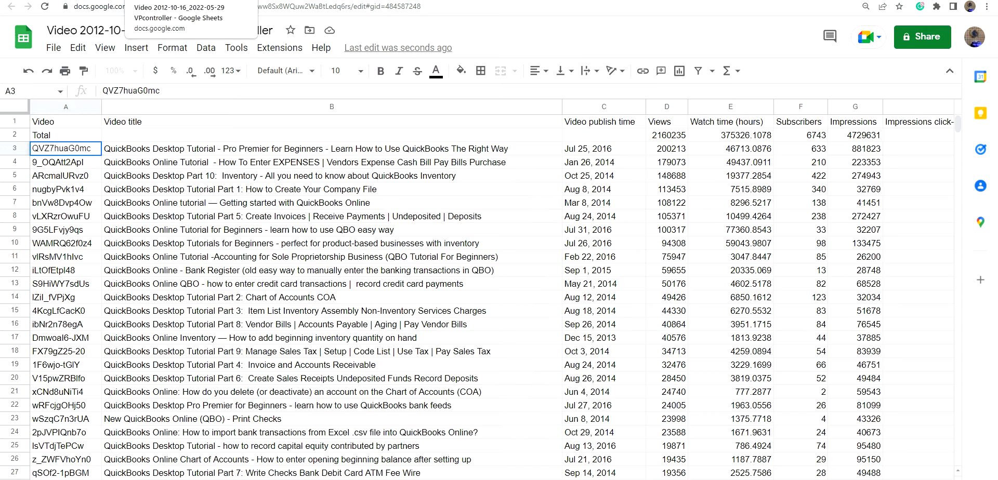
pyautogui.hotkey('ctrl', 'Tab')
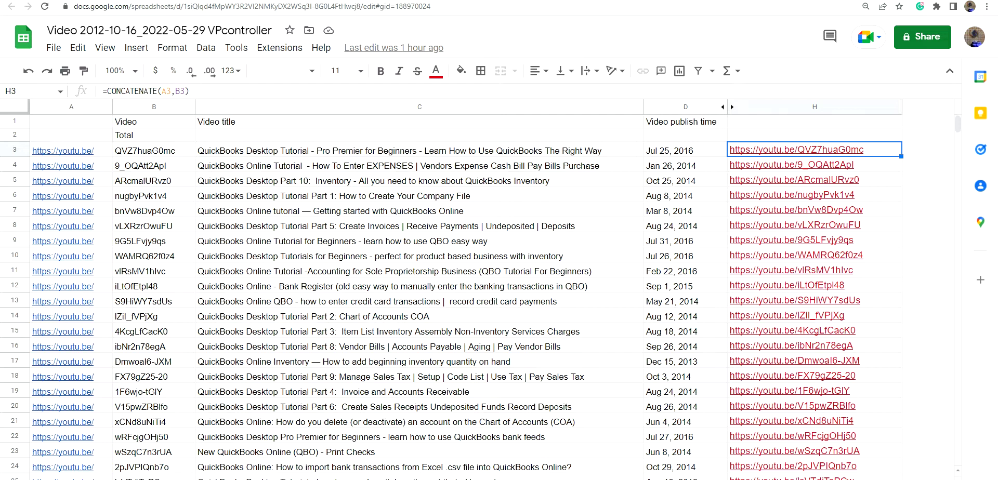
# Step: Open the QuickBooks Online Sign Out in 2022 video's details from Content, then return to Photos
pyautogui.hotkey('ctrl', 'Tab')
pyautogui.hotkey('ctrl', 'Tab')
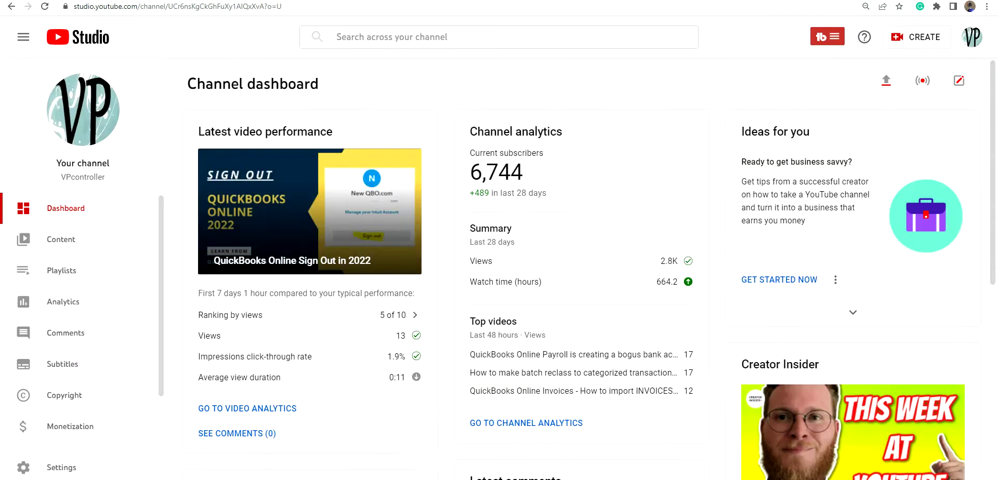
pyautogui.click(63, 240)
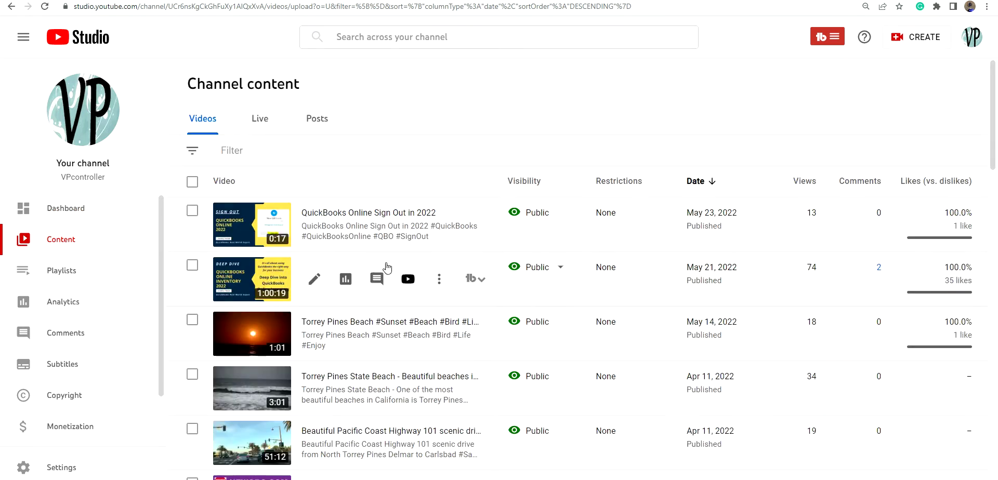
pyautogui.click(313, 228)
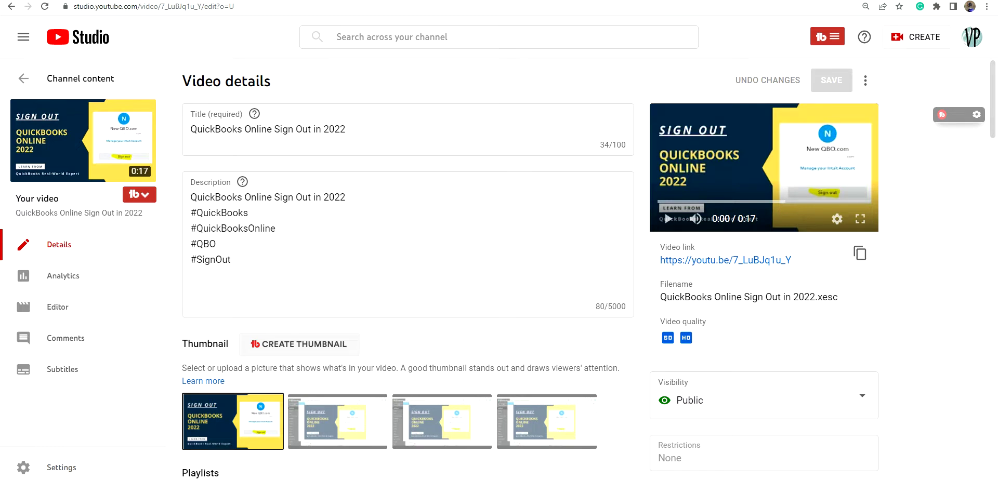
pyautogui.click(522, 437)
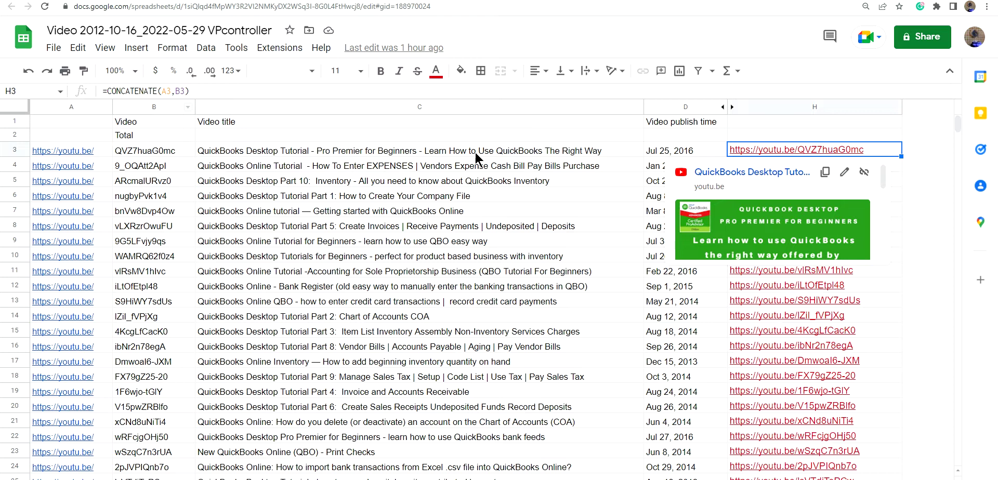
# Step: Review the youtu.be links in column H and preview the link in H3
pyautogui.moveTo(795, 149)
pyautogui.press('Down')
pyautogui.press('Down')
pyautogui.press('Down')
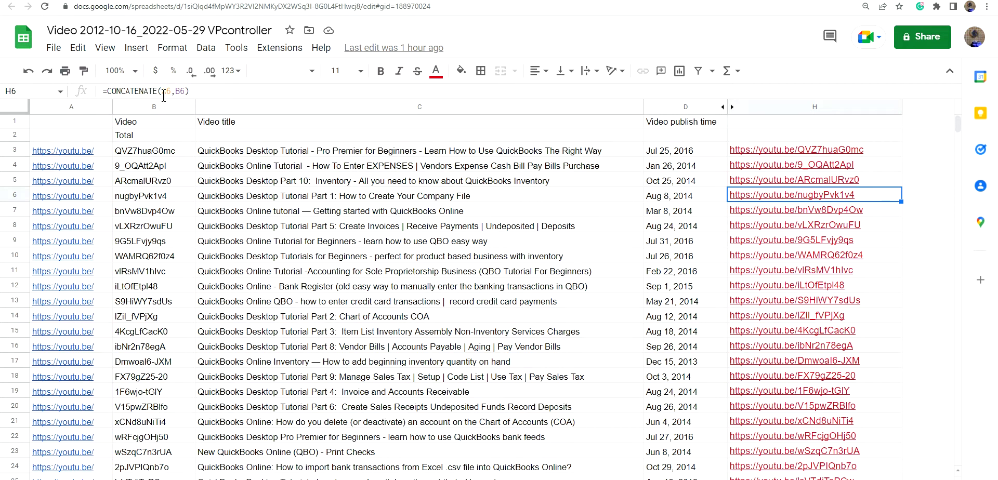
pyautogui.moveTo(62, 151)
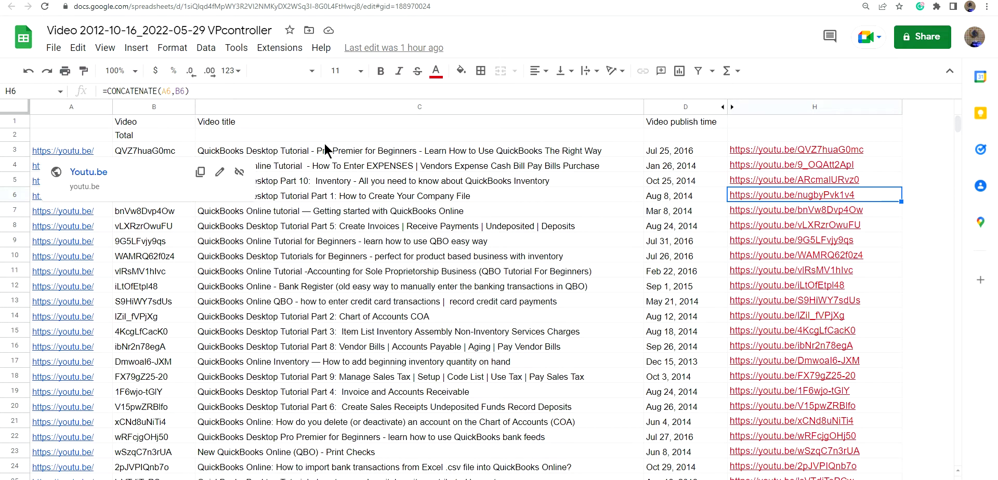
pyautogui.click(760, 150)
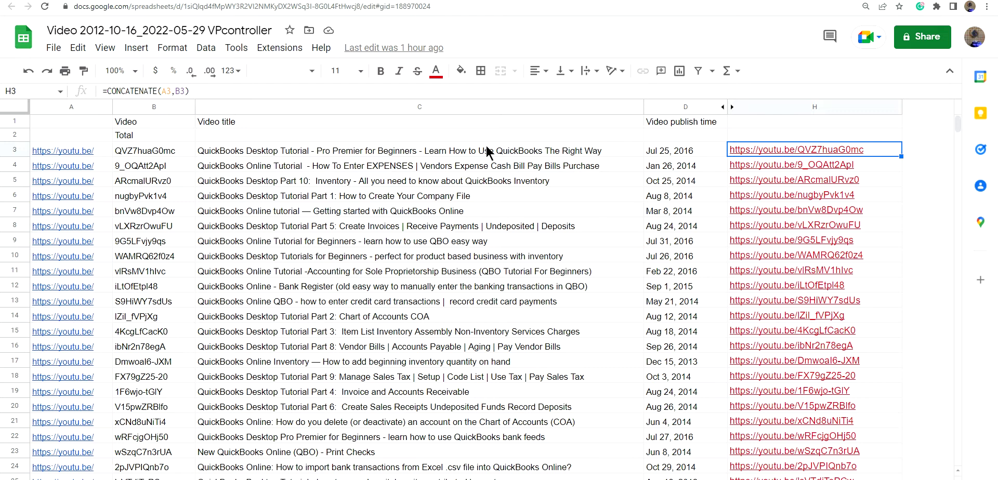
# Step: Inspect H3's CONCATENATE formula, copy a previewed youtu.be link, and preview H5's link
pyautogui.click(104, 90)
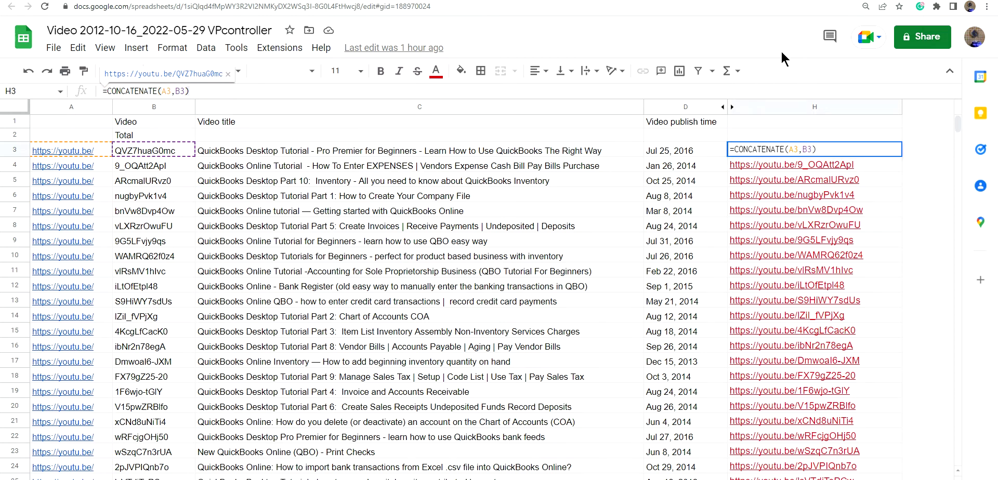
pyautogui.click(894, 241)
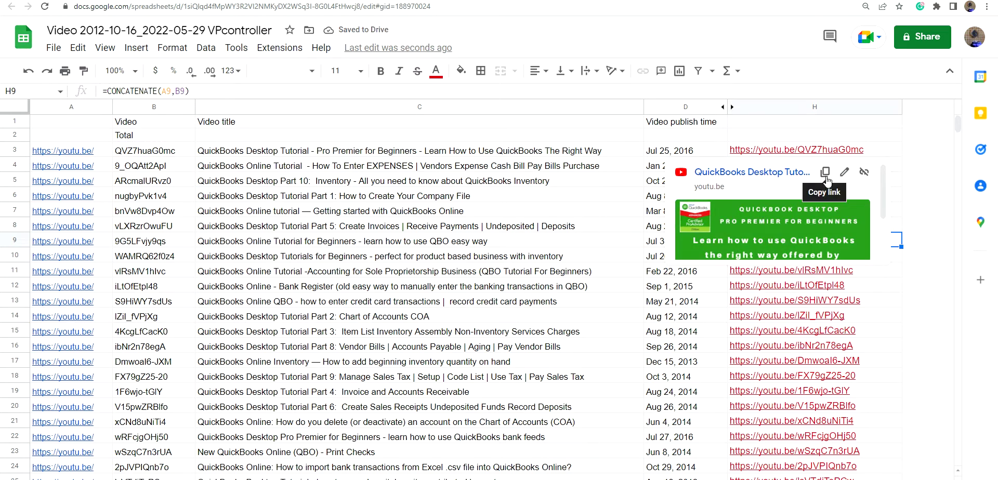
pyautogui.moveTo(791, 240)
pyautogui.click(825, 173)
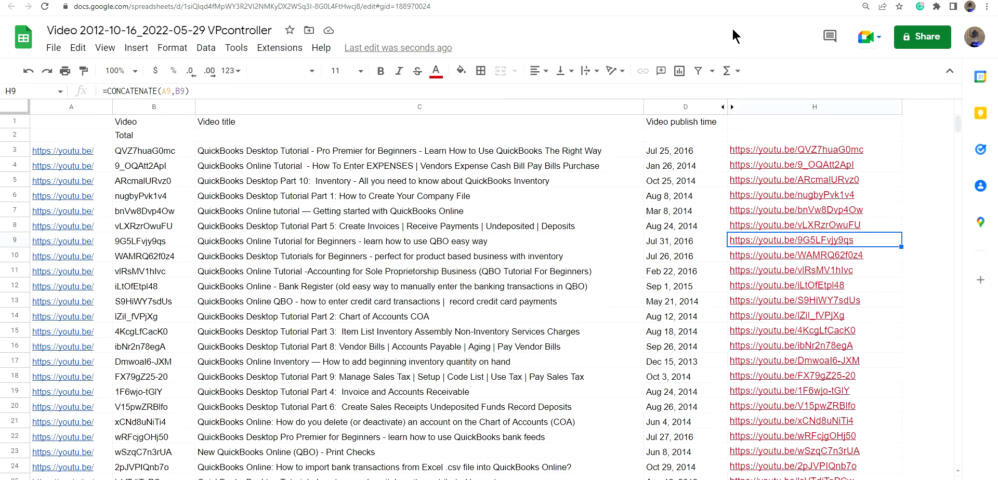
pyautogui.click(901, 179)
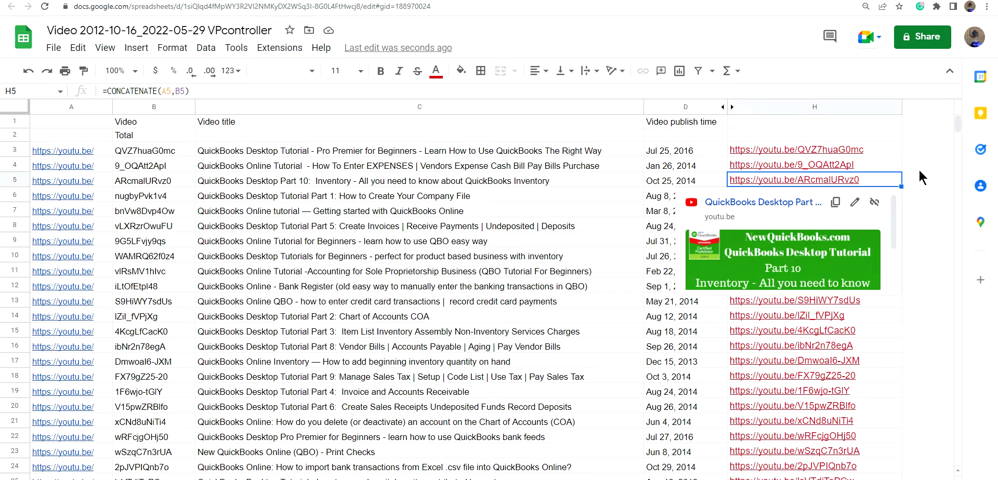